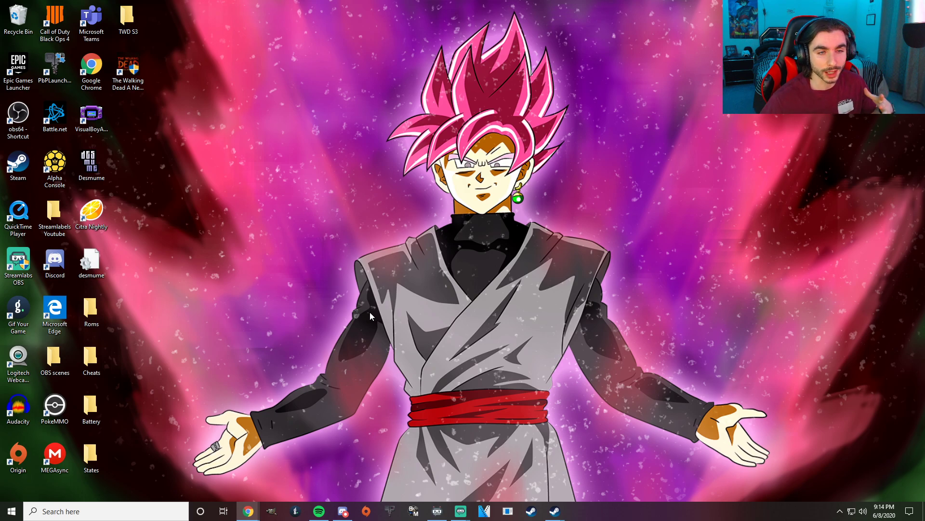
# - Bring Streamlabs OBS forward and review General settings, including Source Alignment Snapping at sensitivity 10
pyautogui.moveTo(462, 517)
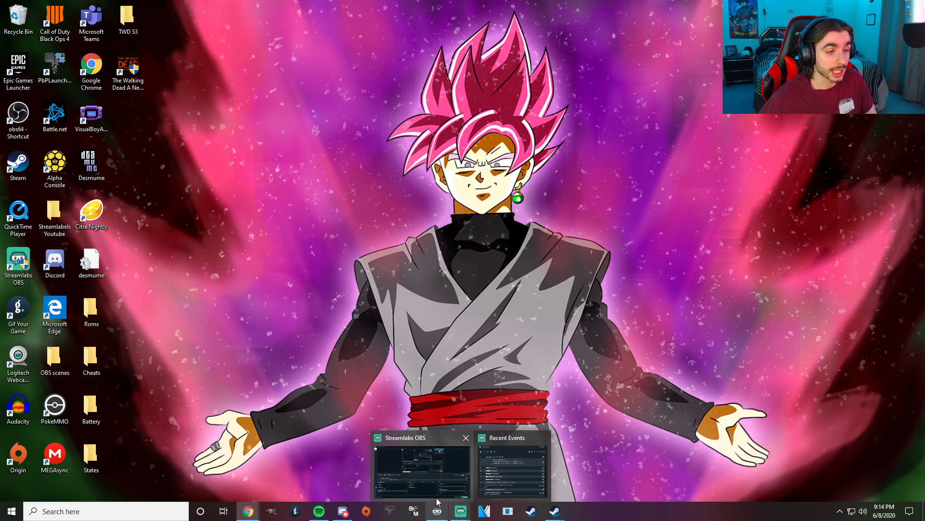
pyautogui.click(432, 488)
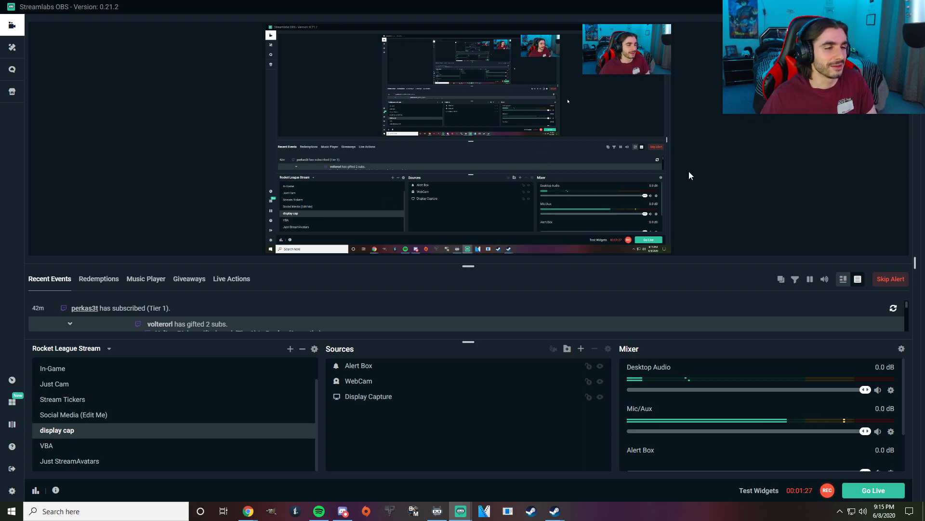
pyautogui.click(12, 490)
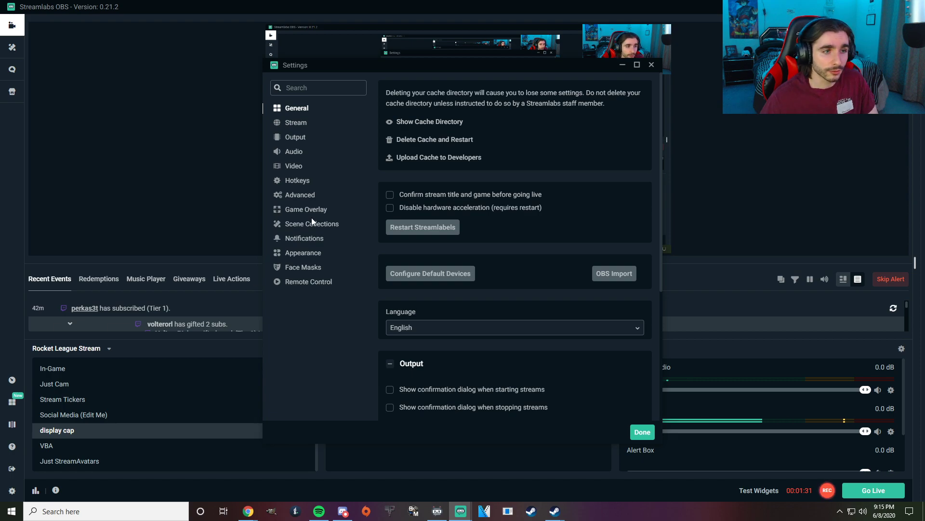
pyautogui.scroll(-1, 376, 385)
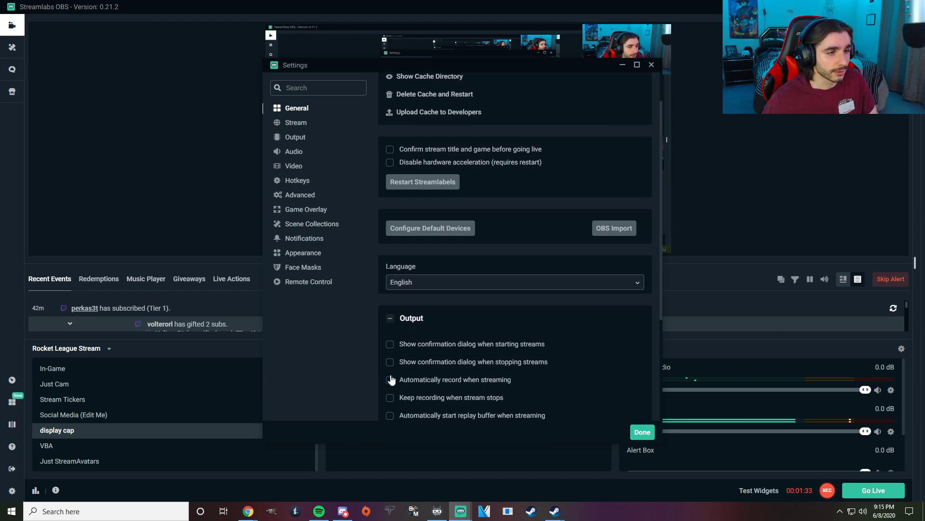
pyautogui.scroll(1, 450, 386)
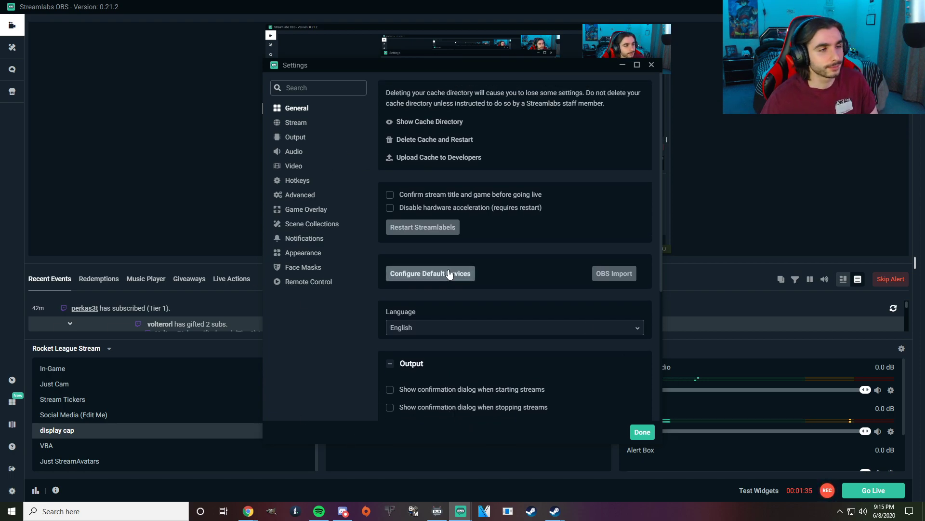
pyautogui.scroll(-4, 432, 349)
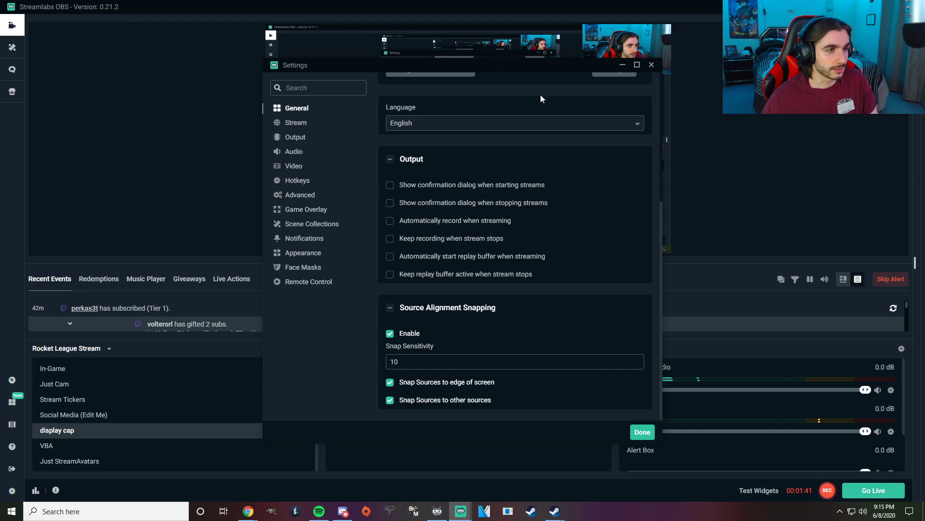
# - Show the Output page's Streaming tab: x264, 1600x900 rescale, CBR 6000 bitrate, veryfast preset
pyautogui.click(295, 123)
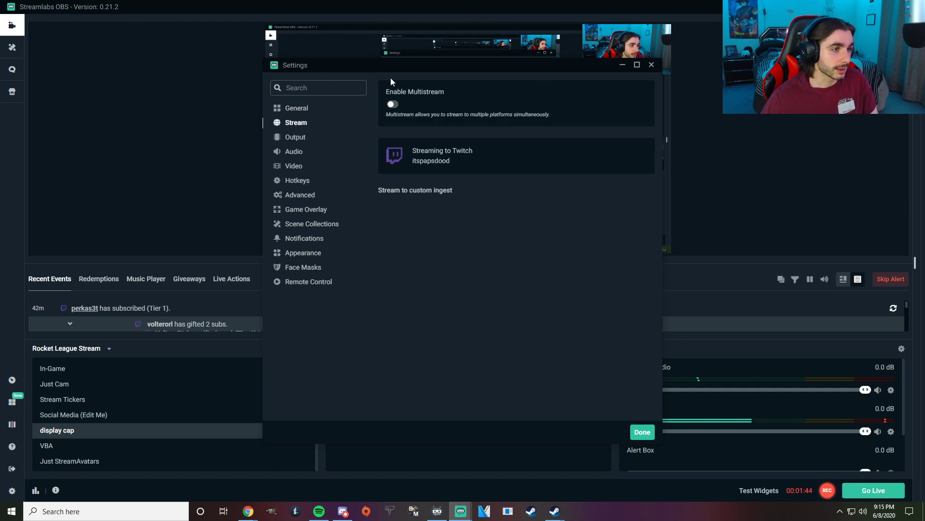
pyautogui.click(300, 138)
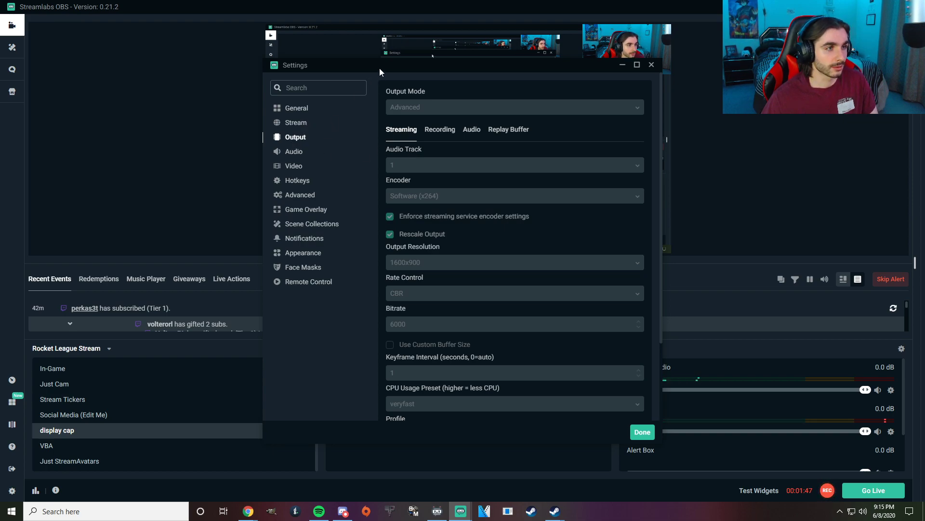
pyautogui.moveTo(380, 68); pyautogui.dragTo(383, 25)
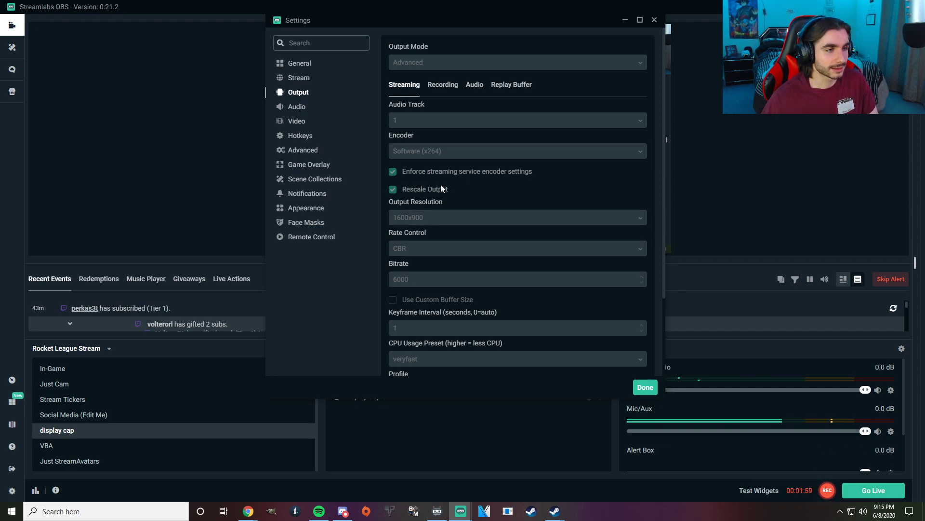
pyautogui.scroll(-1, 441, 184)
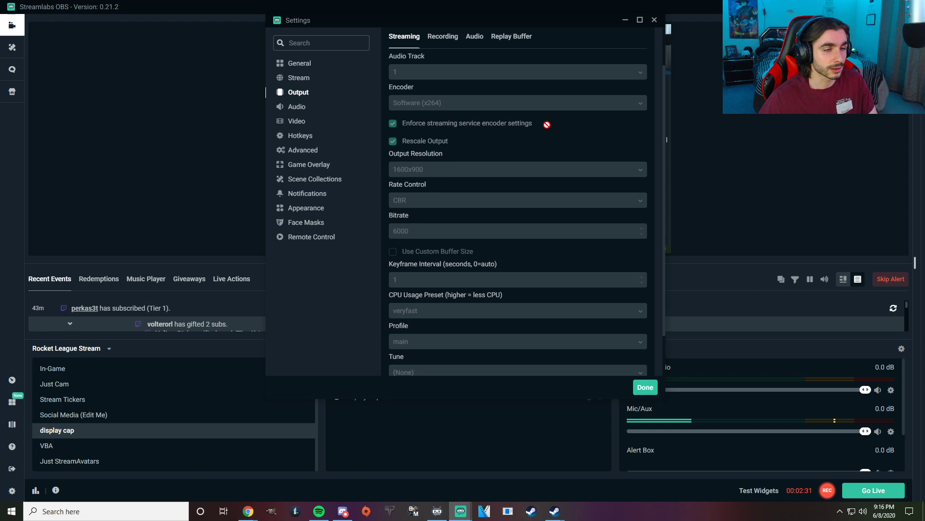
pyautogui.scroll(-1, 526, 122)
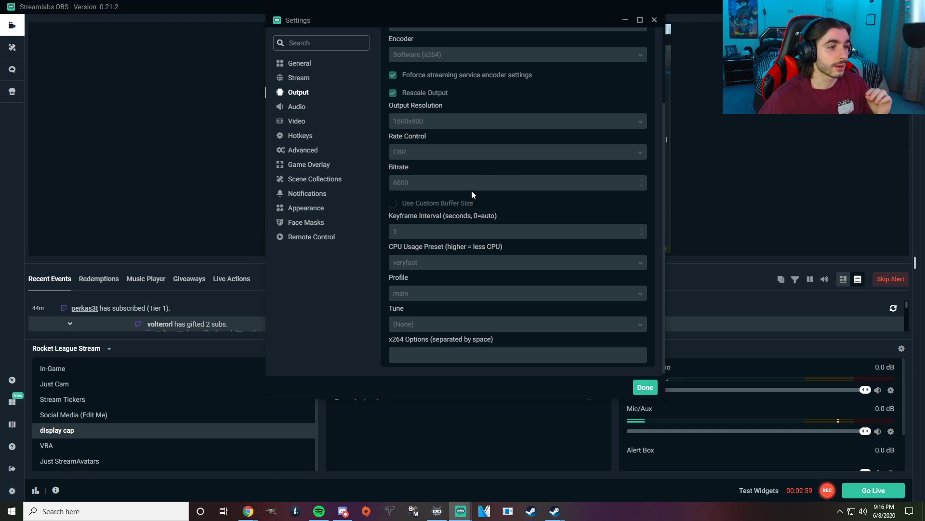
pyautogui.scroll(-1, 472, 194)
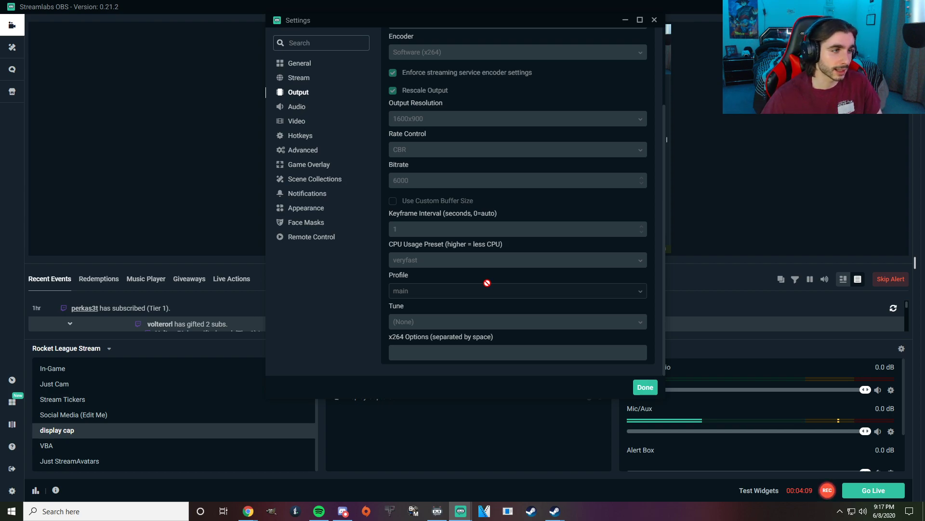
pyautogui.scroll(4, 487, 263)
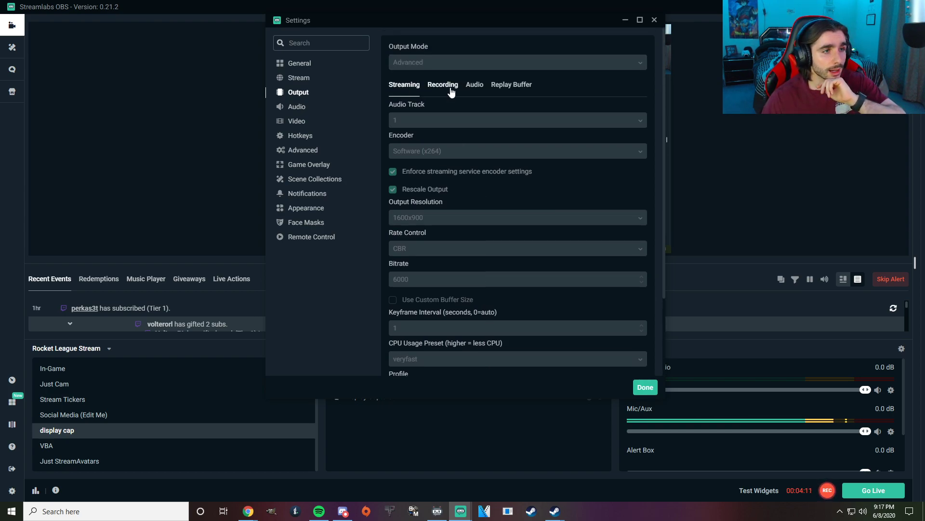
# - Review the Recording, Audio track bitrate and Replay Buffer output tabs, ending on Streaming
pyautogui.click(451, 90)
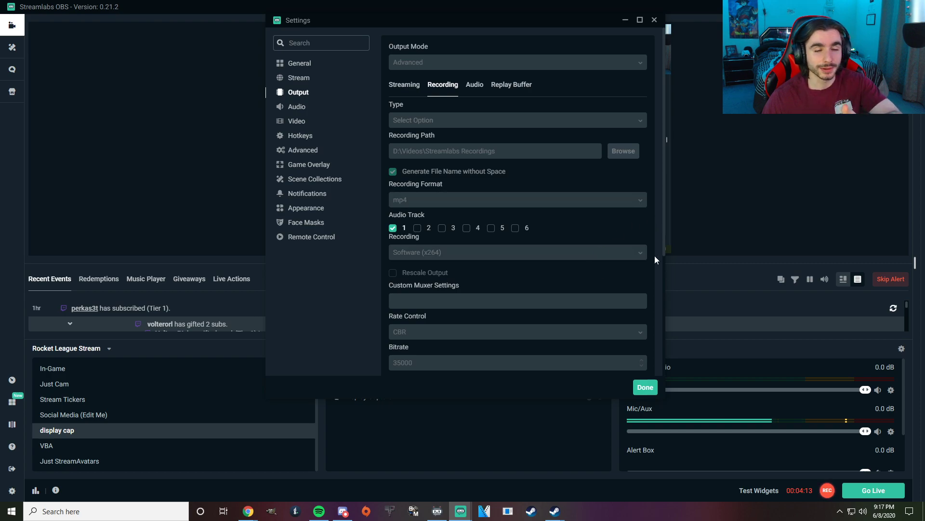
pyautogui.scroll(-4, 540, 241)
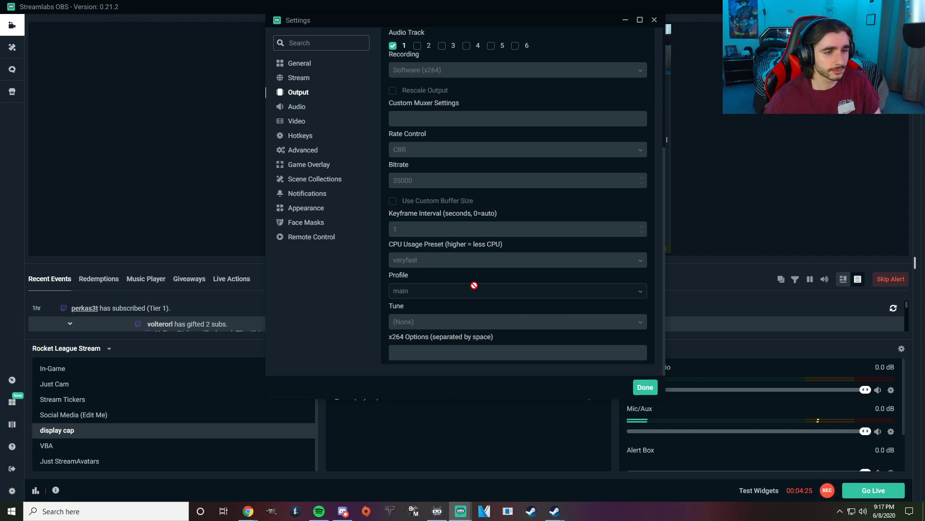
pyautogui.scroll(5, 499, 263)
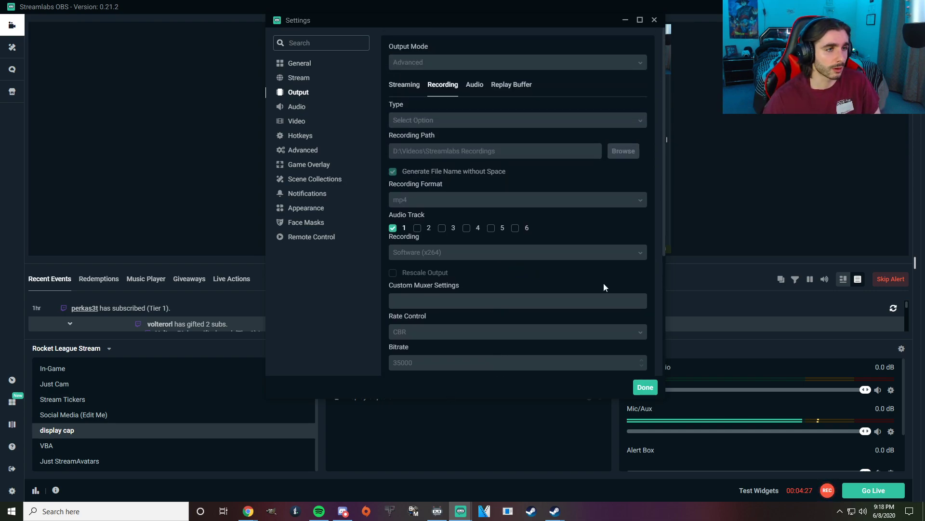
pyautogui.click(475, 86)
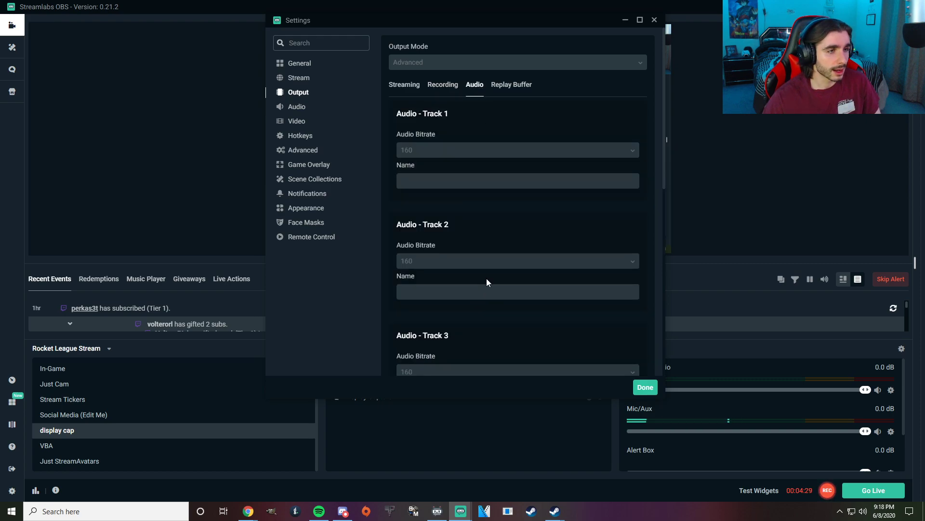
pyautogui.scroll(-8, 481, 276)
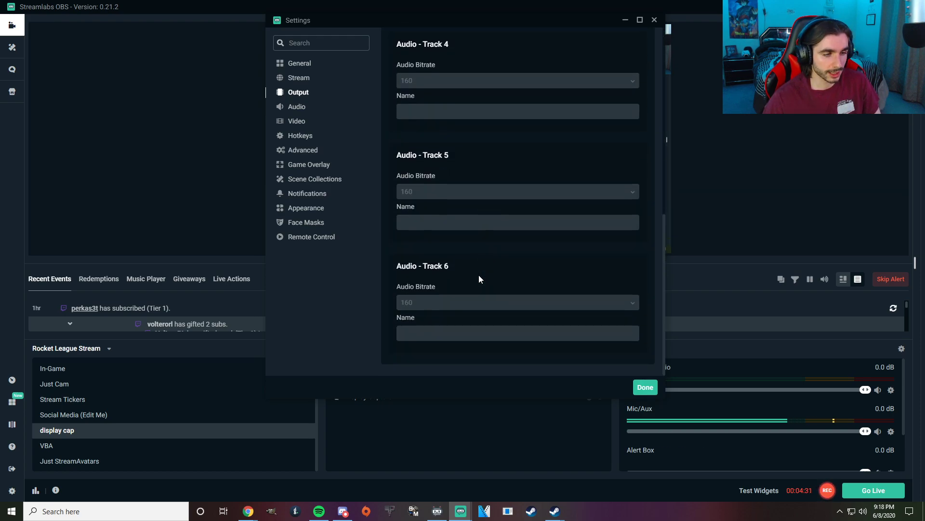
pyautogui.scroll(8, 475, 275)
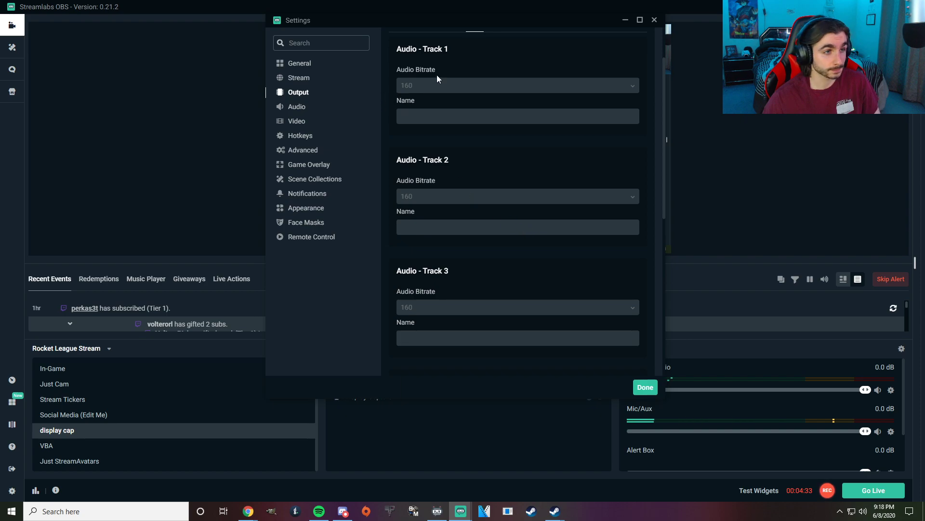
pyautogui.scroll(2, 440, 130)
pyautogui.click(516, 94)
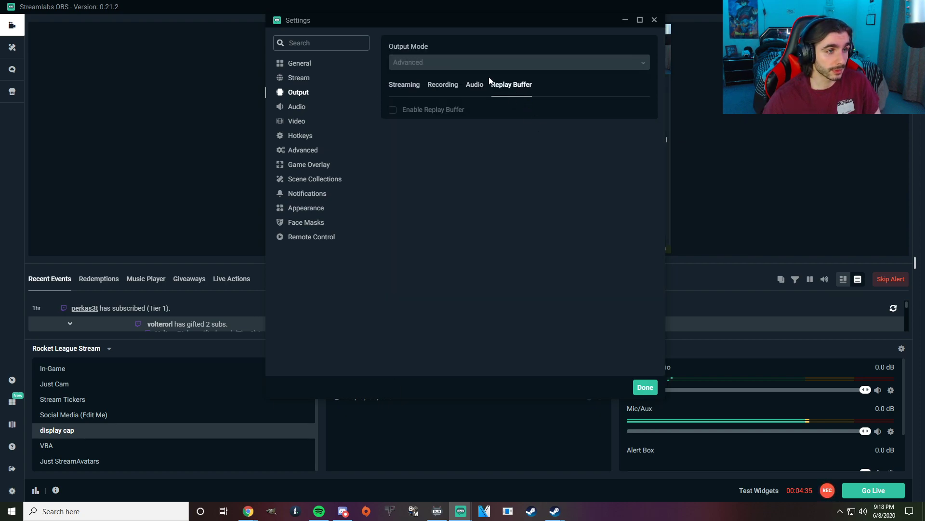
pyautogui.click(397, 92)
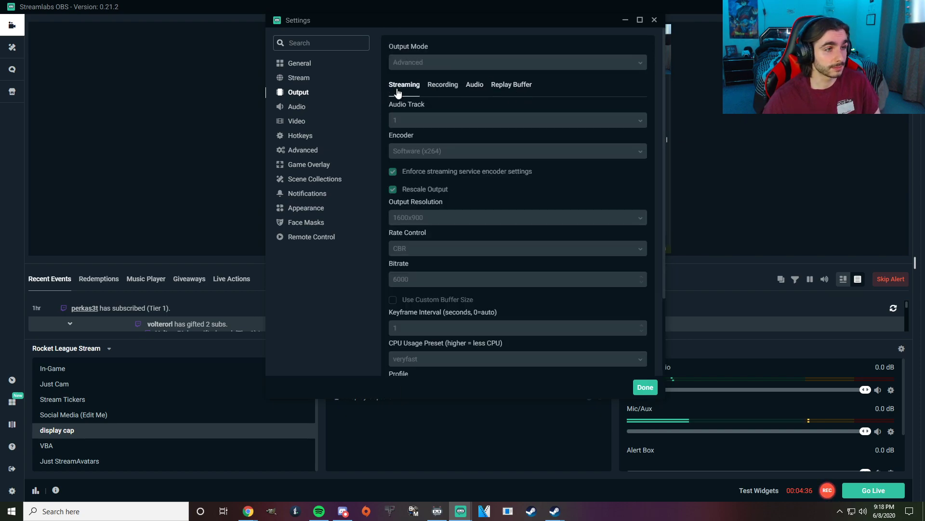
# - Check the audio devices, then view Video settings: 1920x1080, Bicubic filter, 60 FPS
pyautogui.click(300, 108)
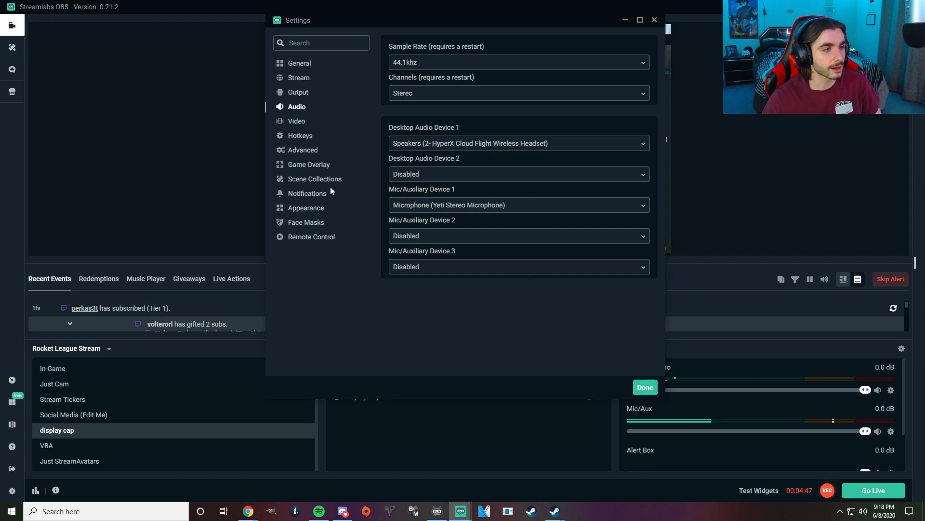
pyautogui.click(297, 124)
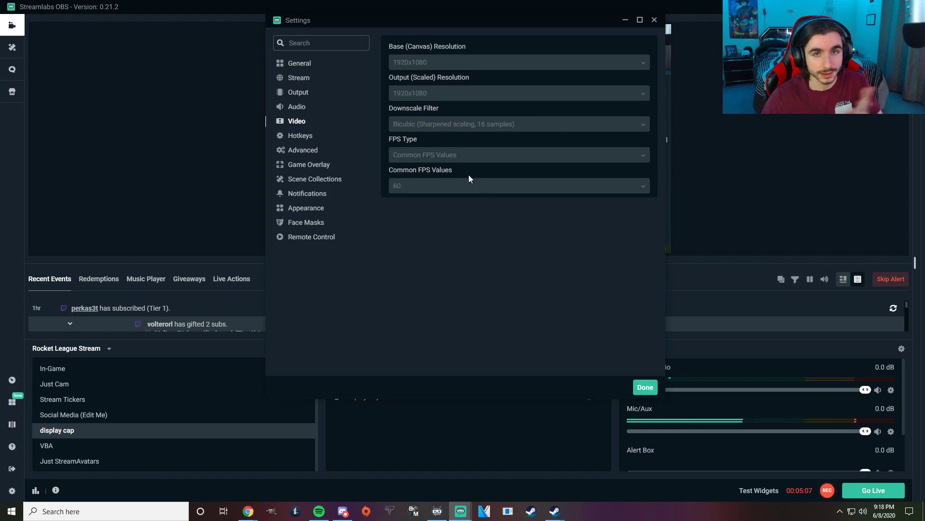
# - Check the hotkeys, then view Advanced settings with Above Normal process priority and NV12 color format
pyautogui.click(296, 136)
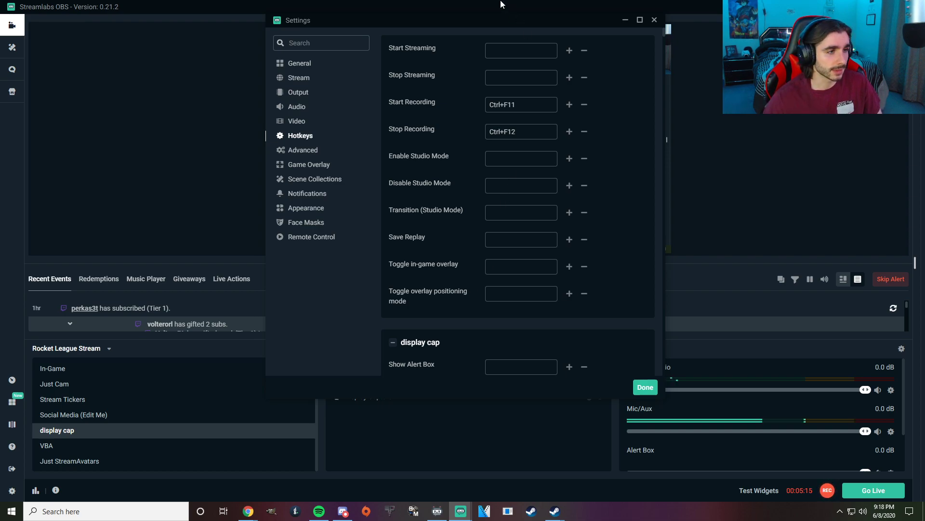
pyautogui.click(311, 151)
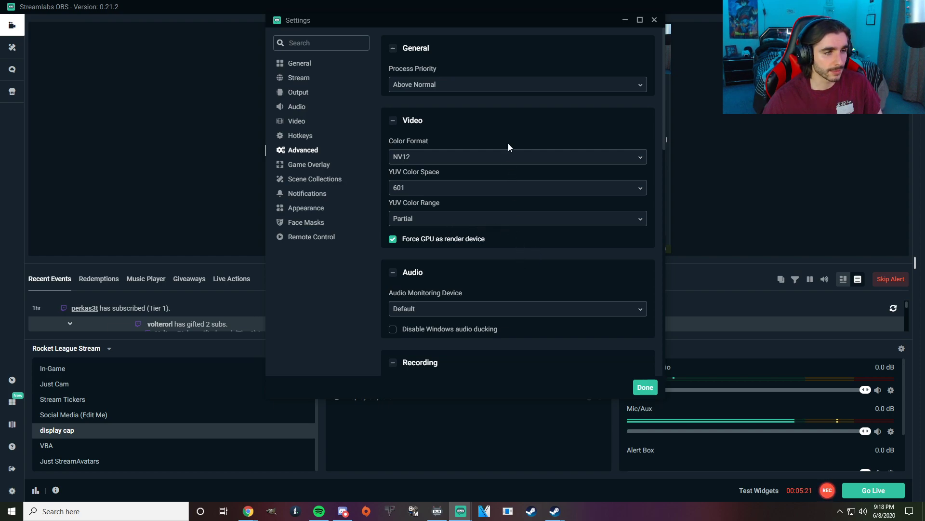
# - Review the stream delay, reconnect, network and Game Overlay options, then return to General settings
pyautogui.scroll(-9, 475, 265)
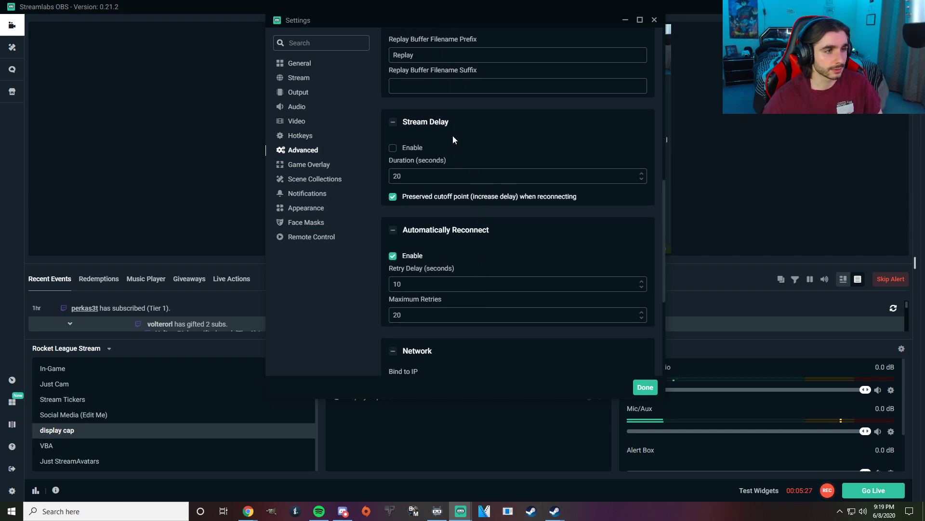
pyautogui.scroll(-3, 484, 256)
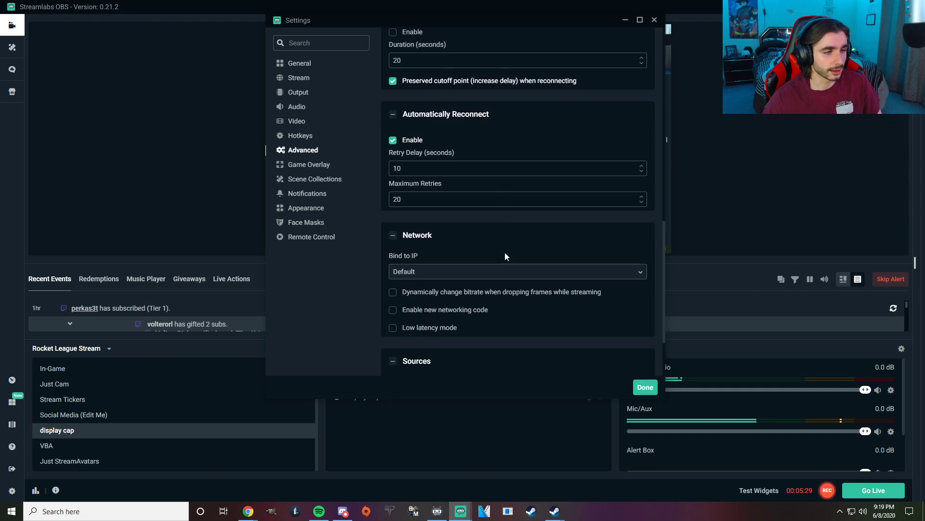
pyautogui.scroll(4, 504, 253)
pyautogui.scroll(5, 510, 255)
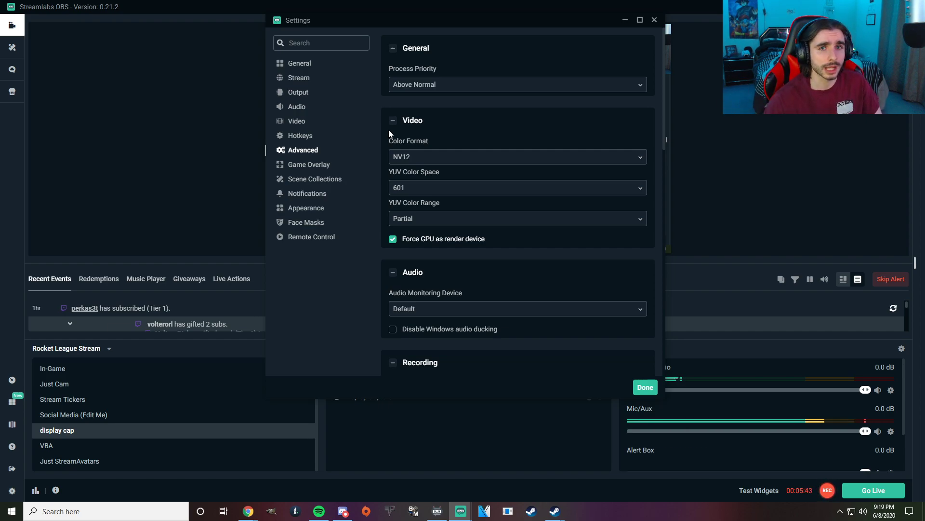
pyautogui.click(316, 165)
pyautogui.click(307, 64)
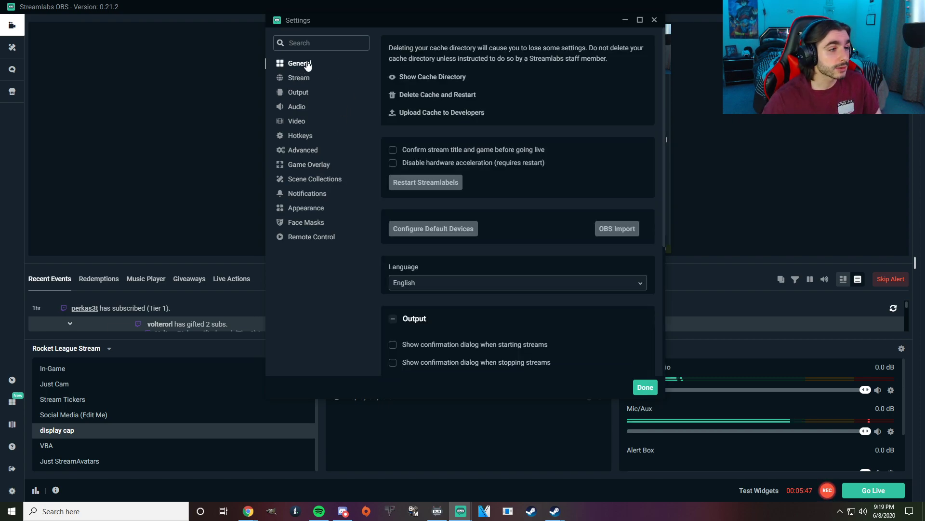
# - Close the Settings window to return to the display cap scene in the main editor
pyautogui.click(654, 20)
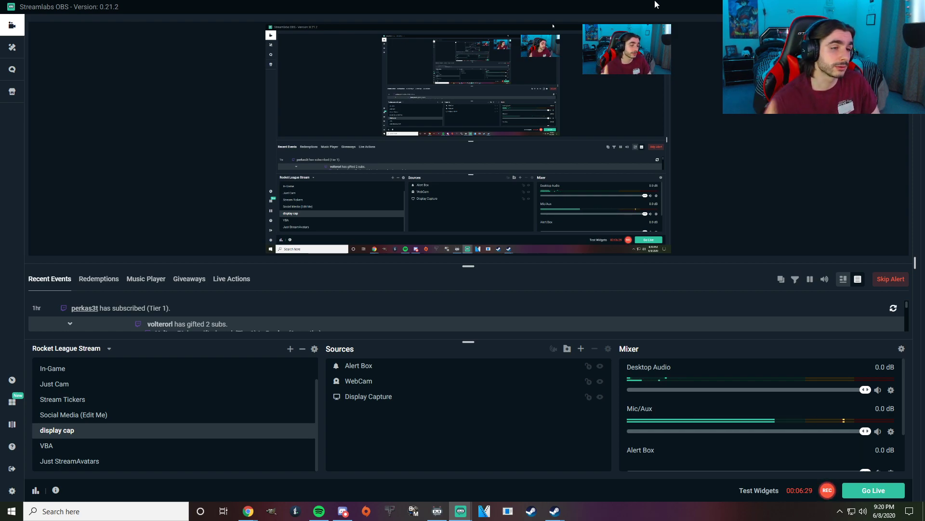
# - Enable Performance Mode from the preview's context menu, disabling the preview
pyautogui.rightClick(753, 114)
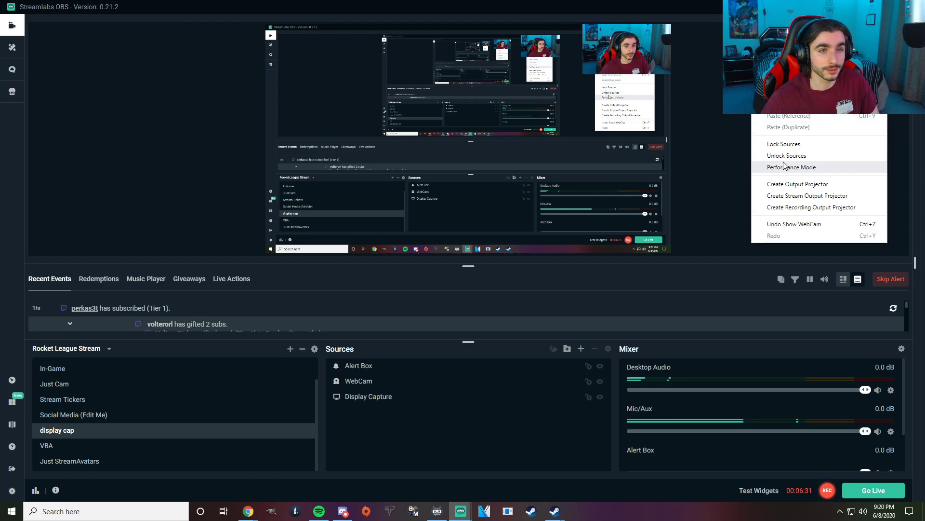
pyautogui.click(786, 167)
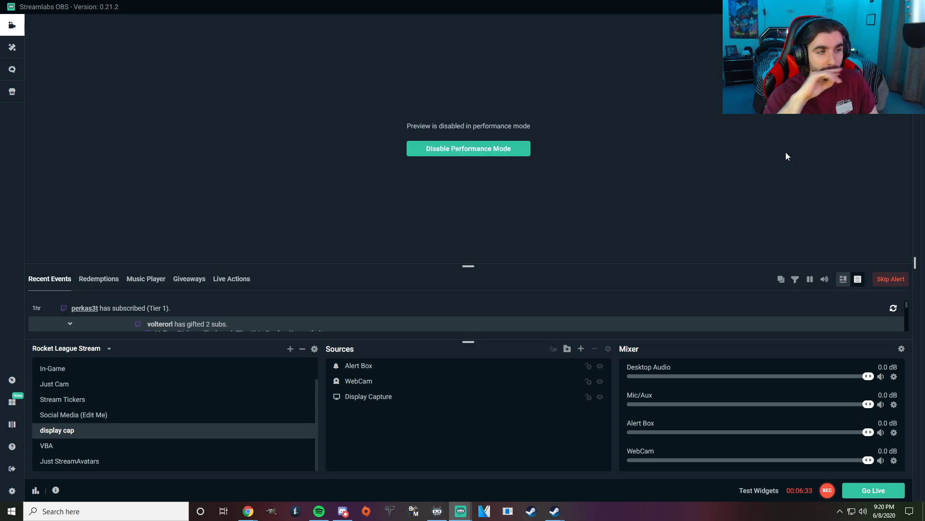